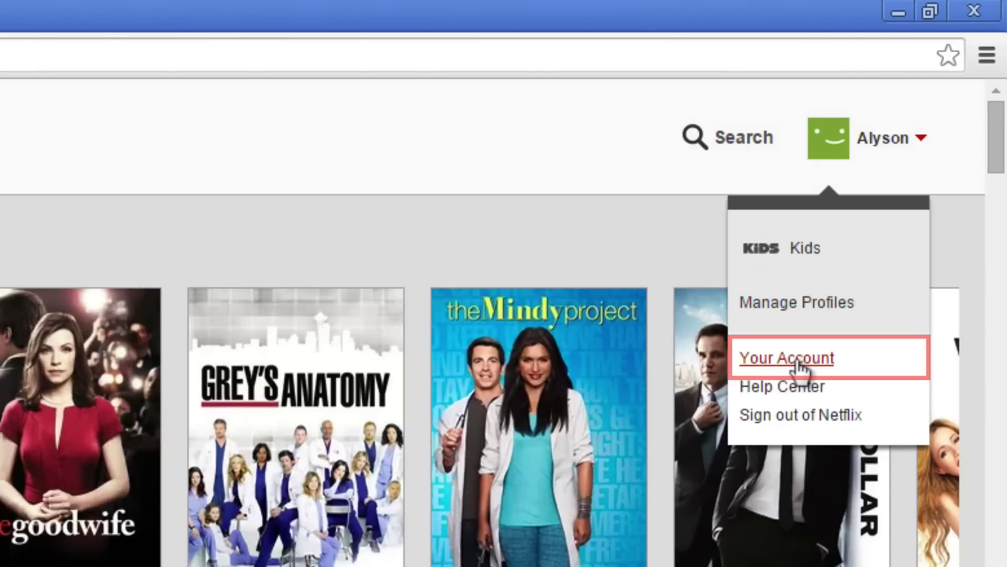
Step: Open Your Account and view the email and password change form, then cancel without changes
click(788, 359)
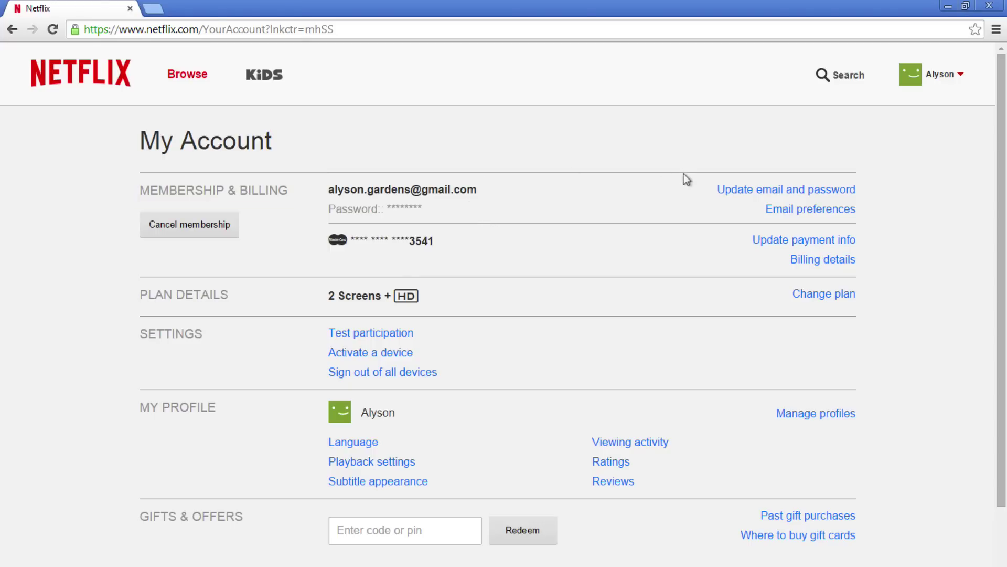
click(844, 190)
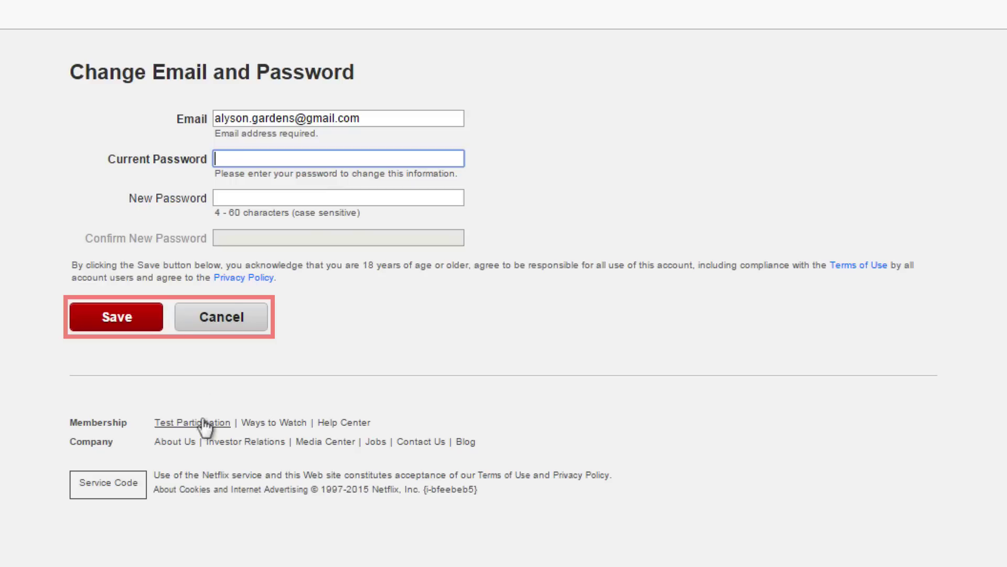
click(222, 321)
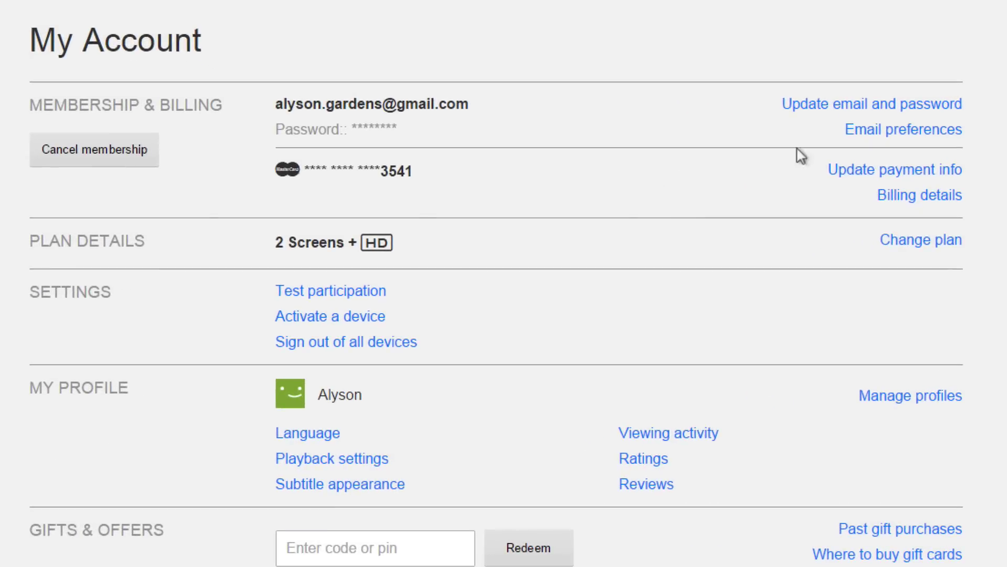
Step: Save email preferences with all four mailing lists ticked, then return to Your Account
click(901, 134)
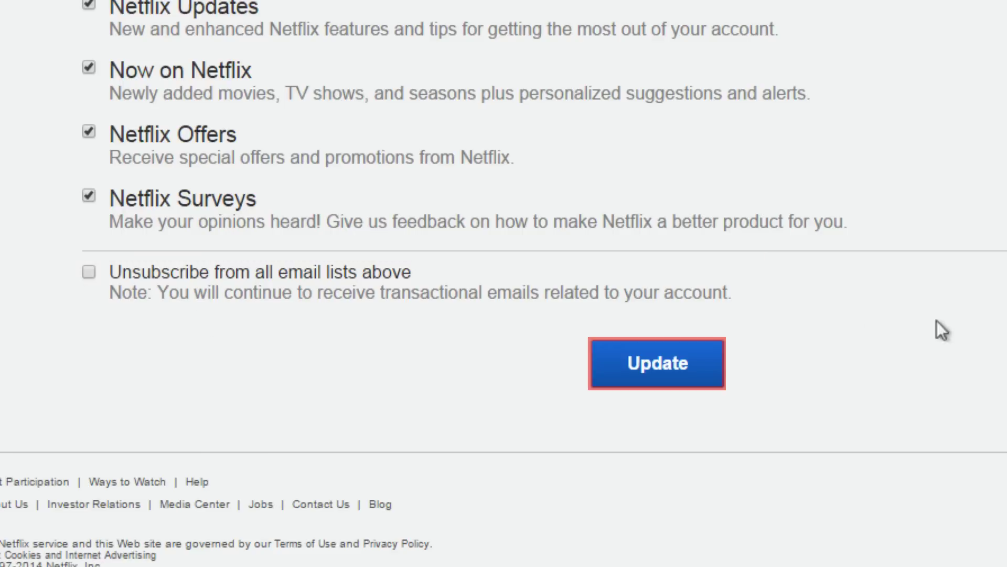
click(662, 363)
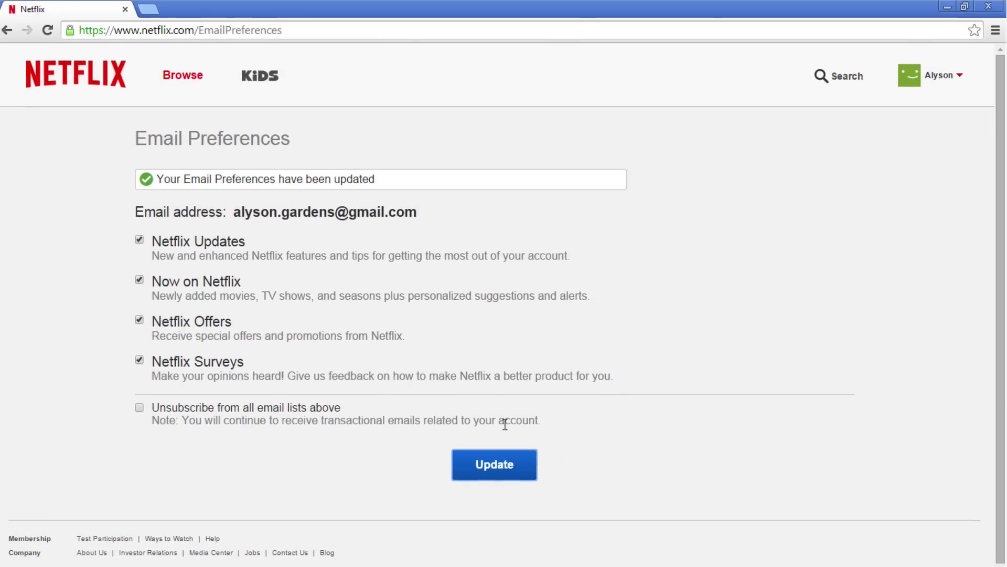
click(944, 75)
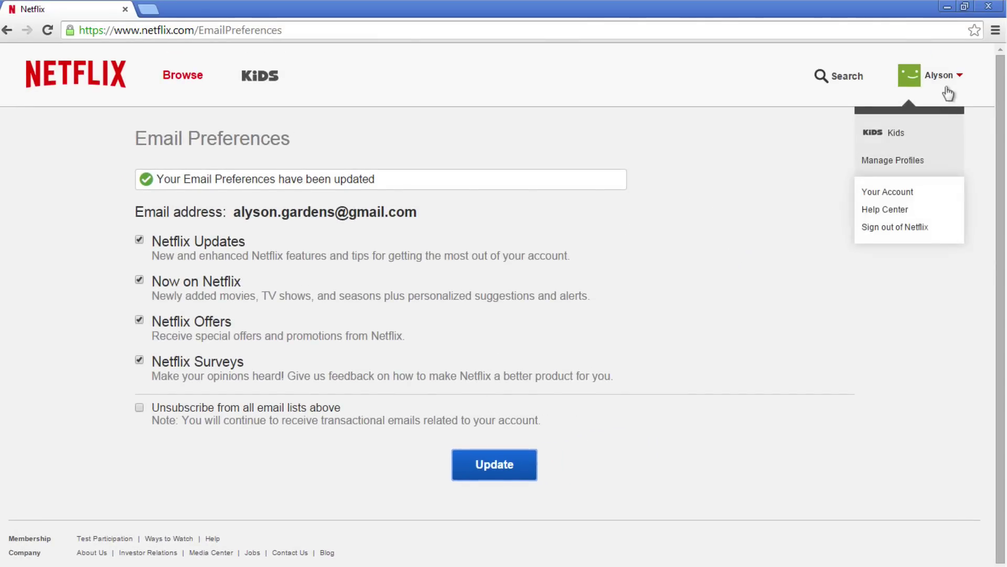
click(881, 195)
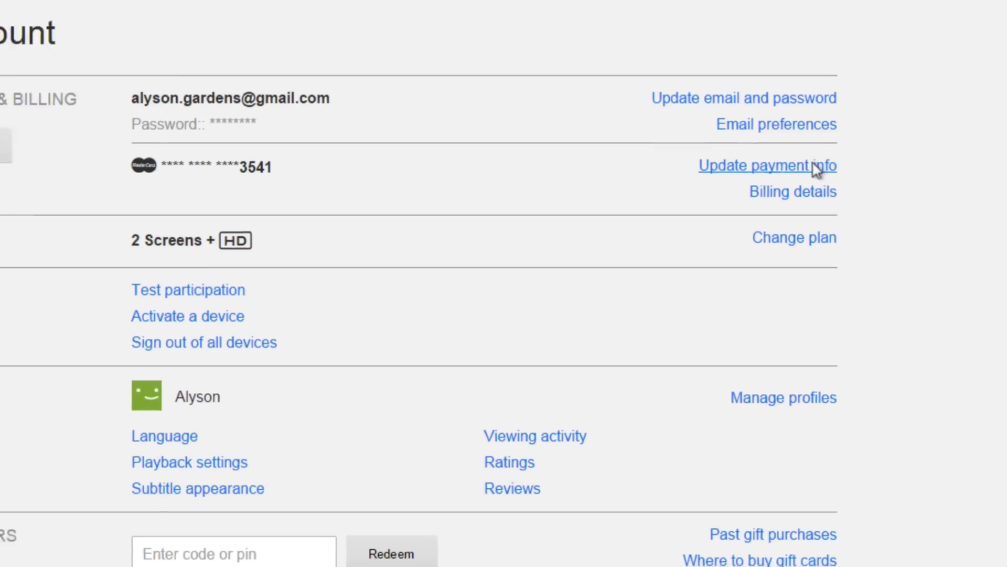
click(816, 168)
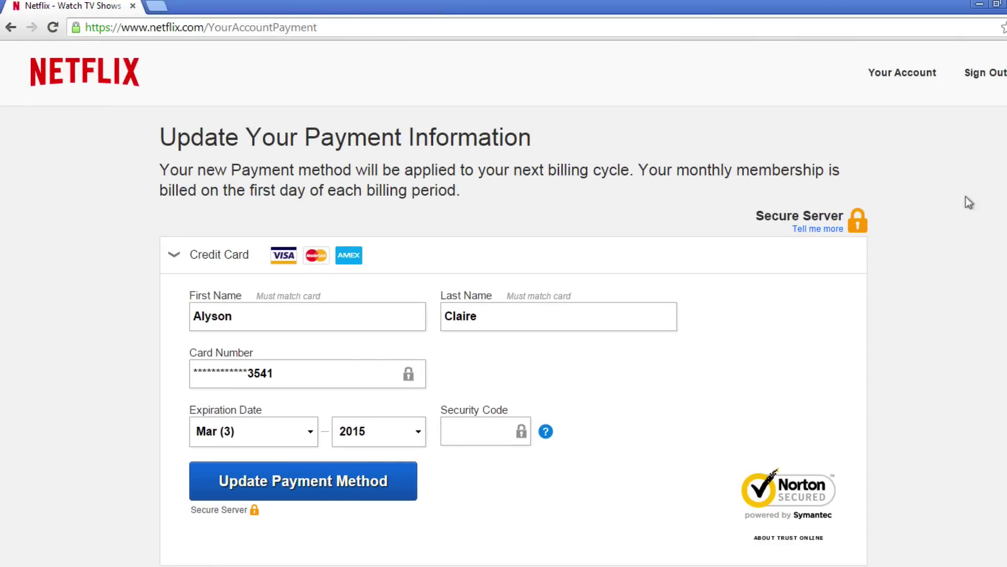
scroll(504, 315, down, 2)
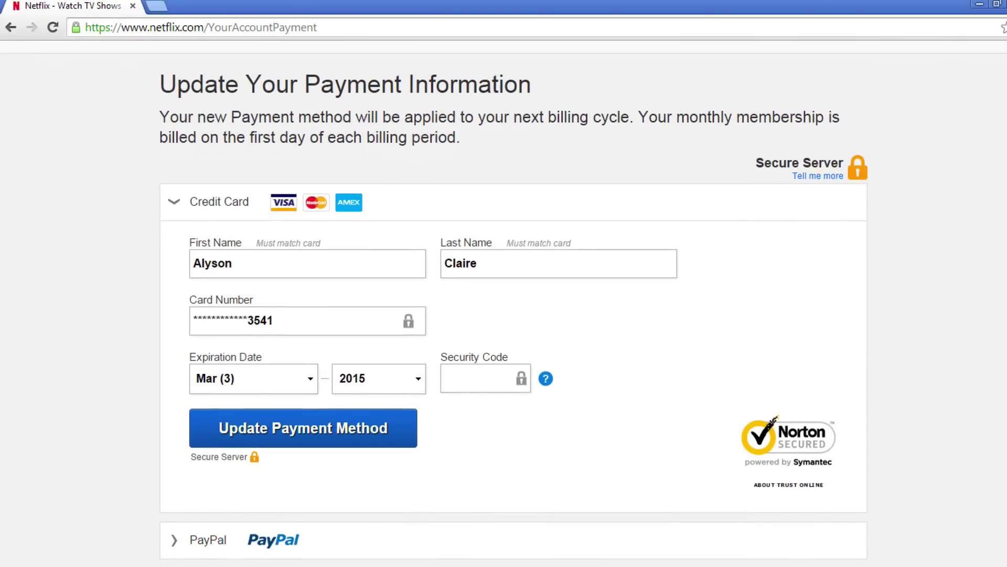
scroll(504, 315, down, 2)
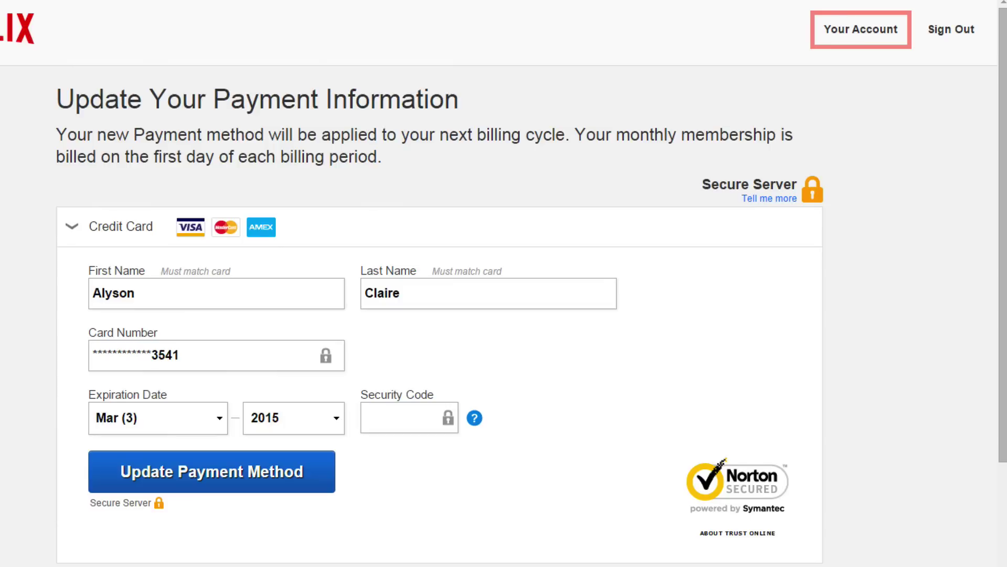
click(836, 28)
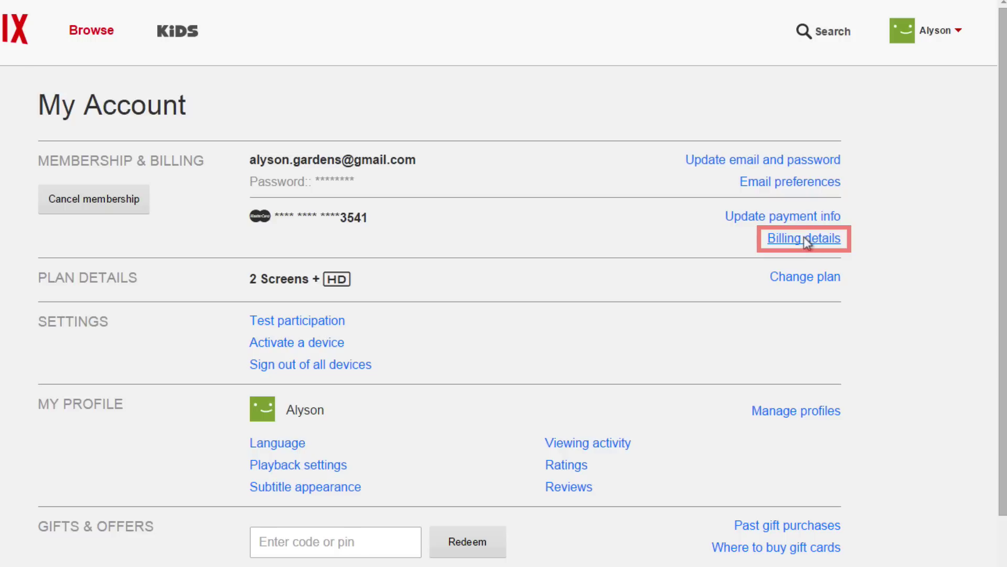
click(804, 237)
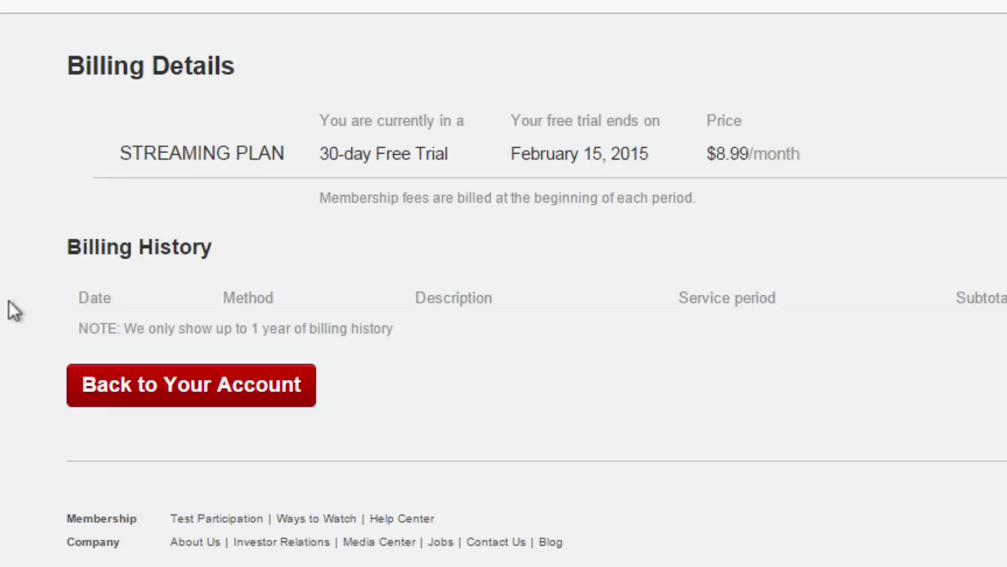
click(196, 394)
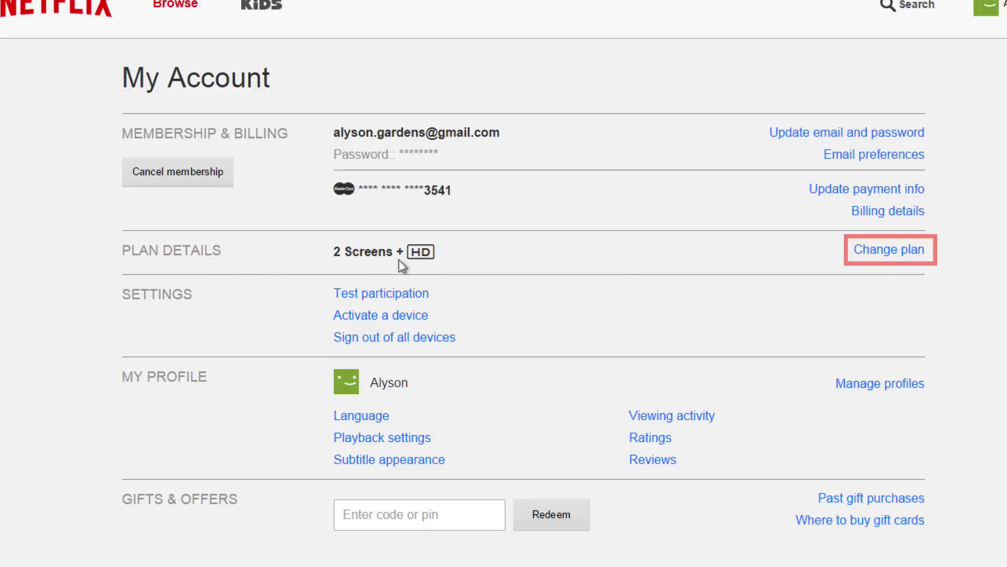
click(877, 248)
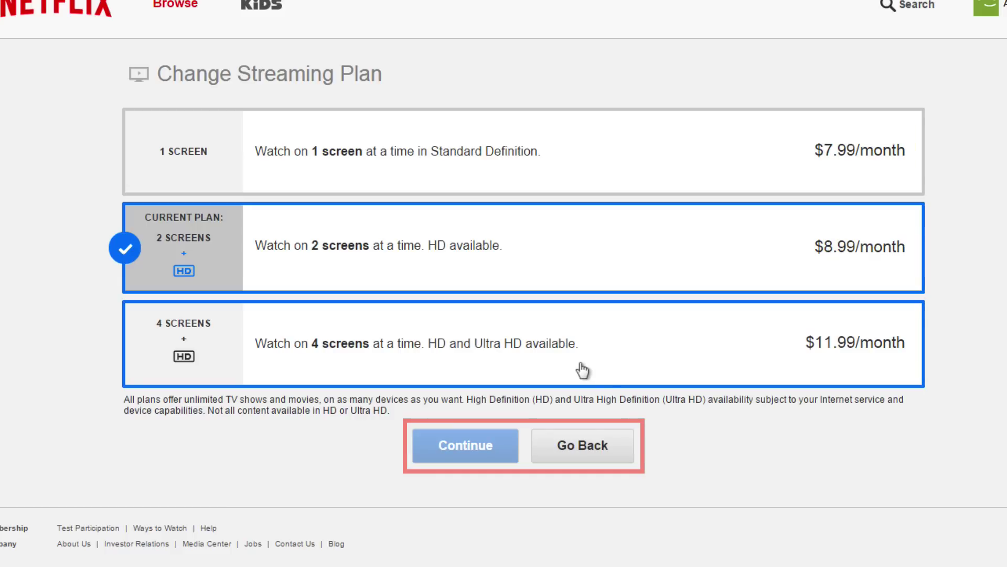
click(598, 455)
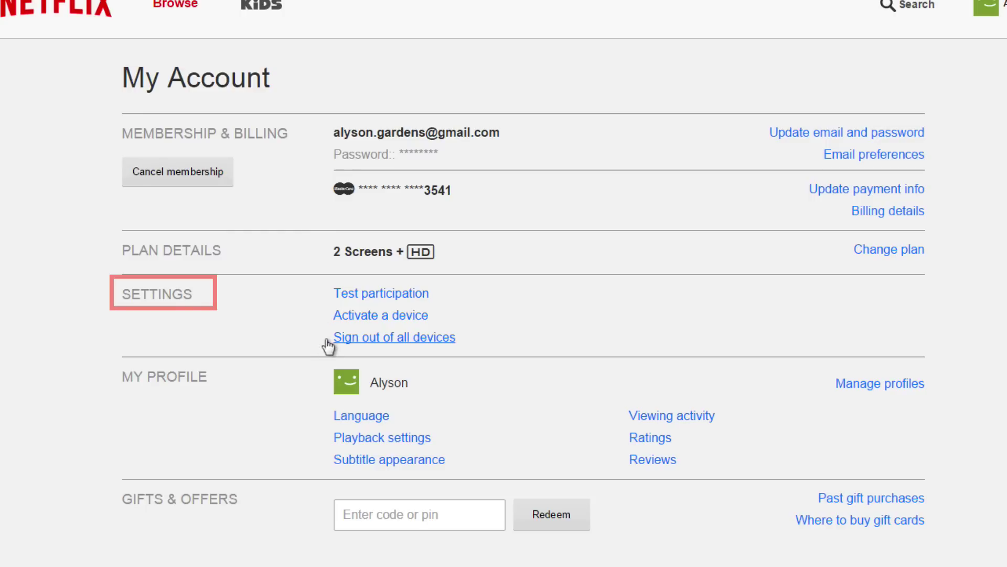
click(358, 319)
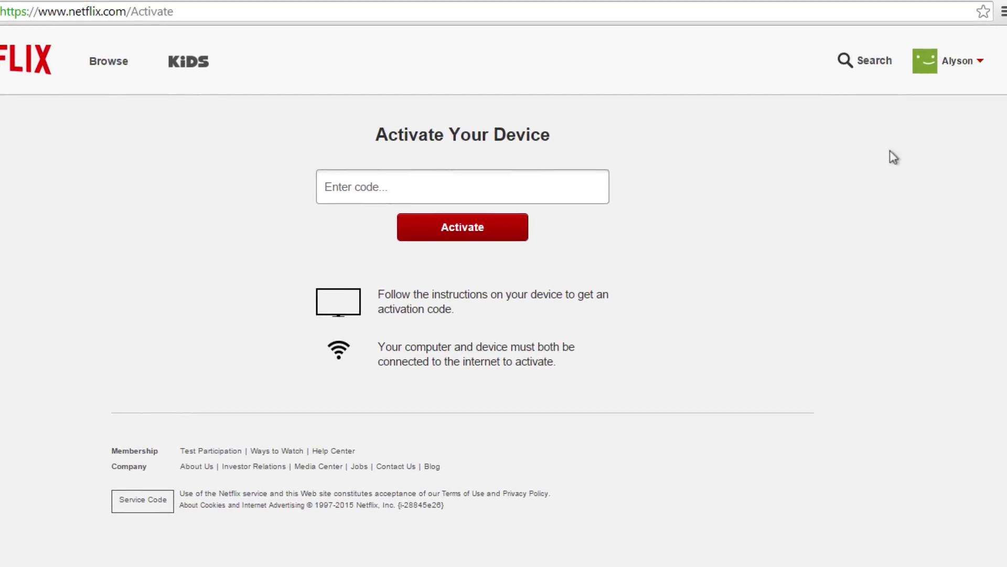
click(963, 61)
click(897, 192)
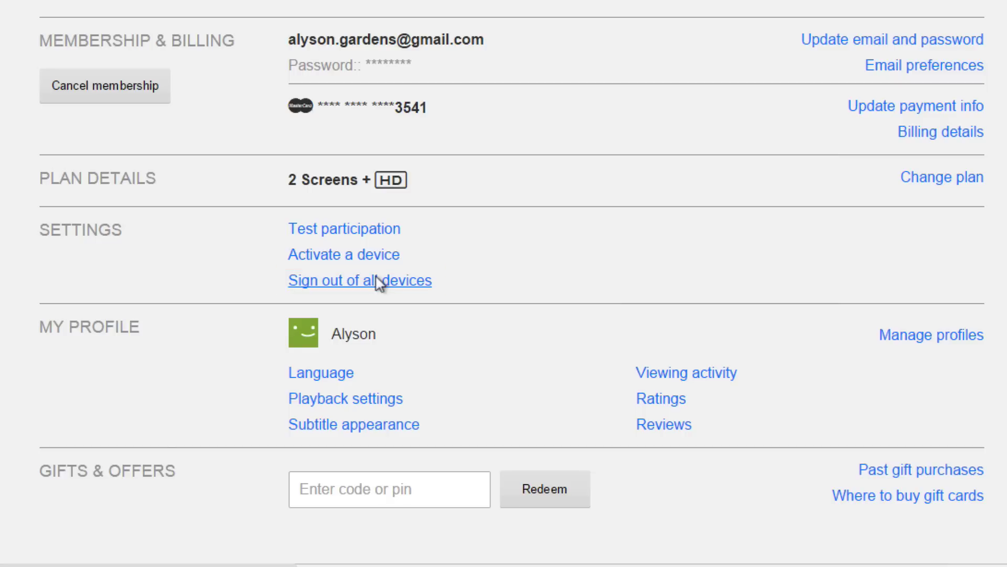
click(381, 282)
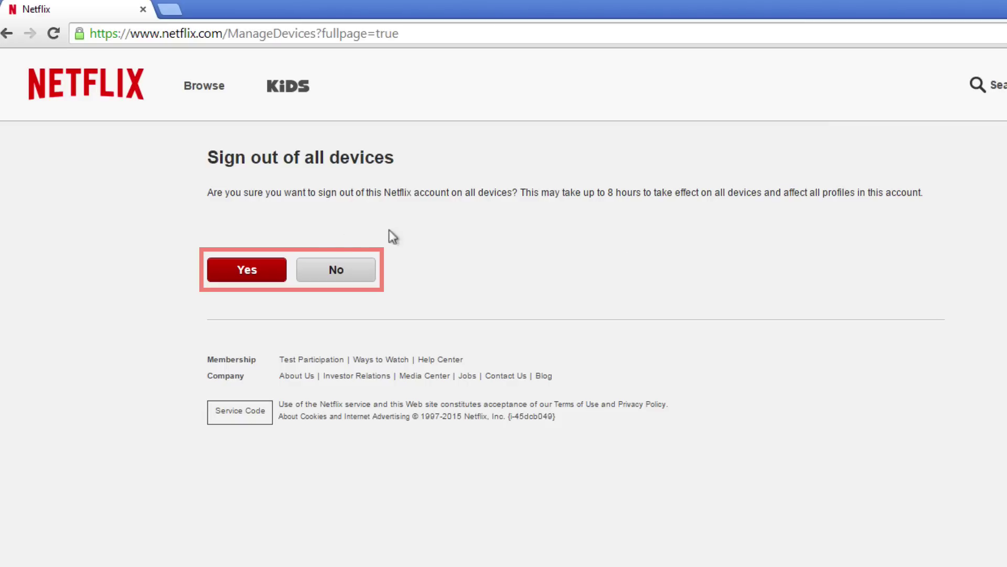
click(315, 270)
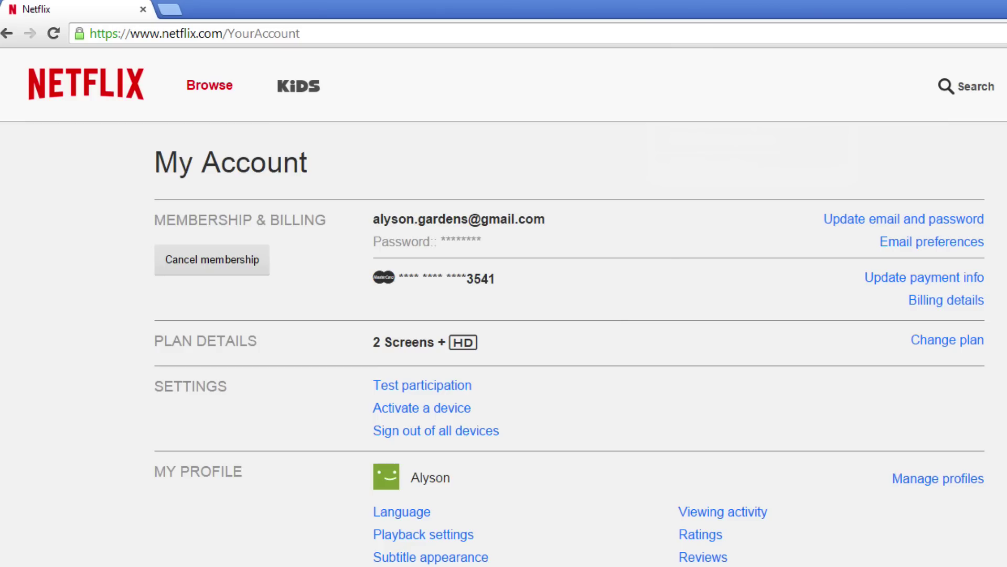
scroll(504, 315, down, 3)
scroll(504, 315, down, 2)
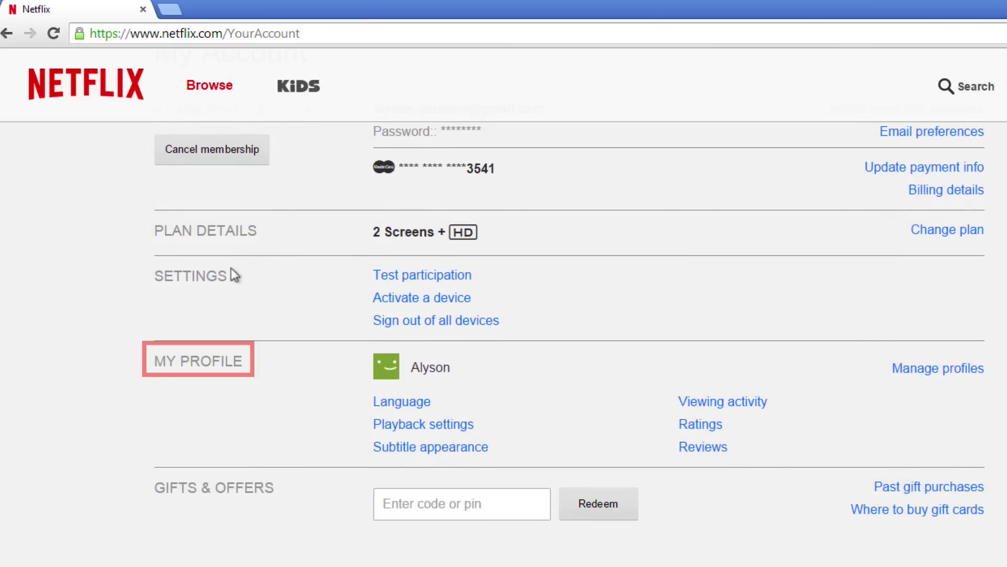
Step: View the language preferences and cancel, leaving English selected
click(394, 403)
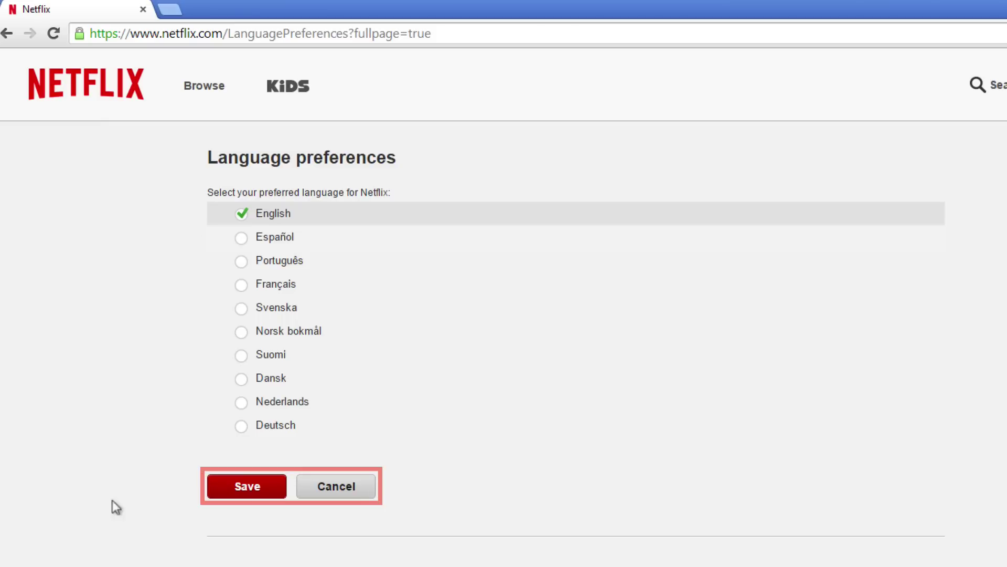
click(317, 492)
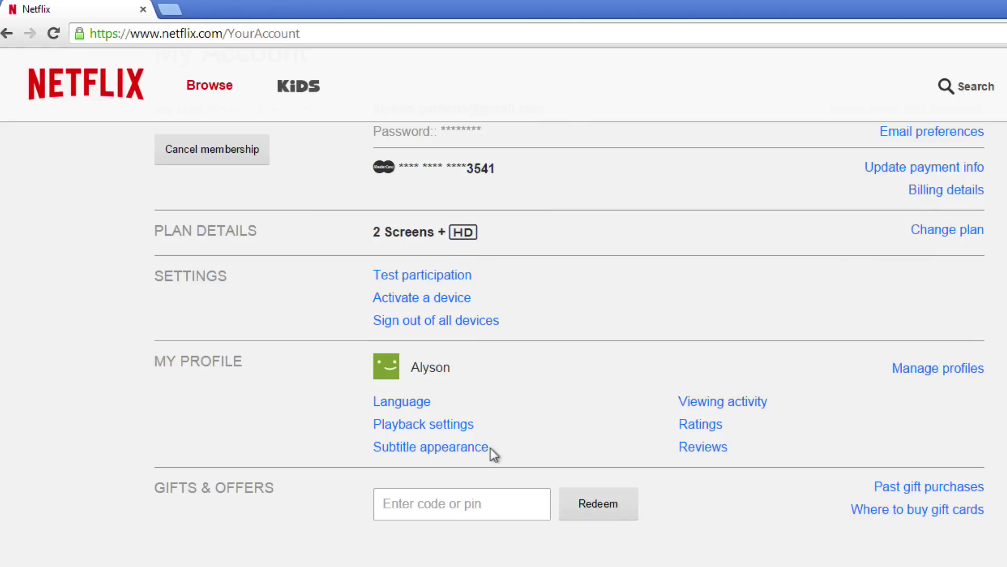
Step: Save playback settings with Auto data usage and next-episode autoplay on
click(409, 425)
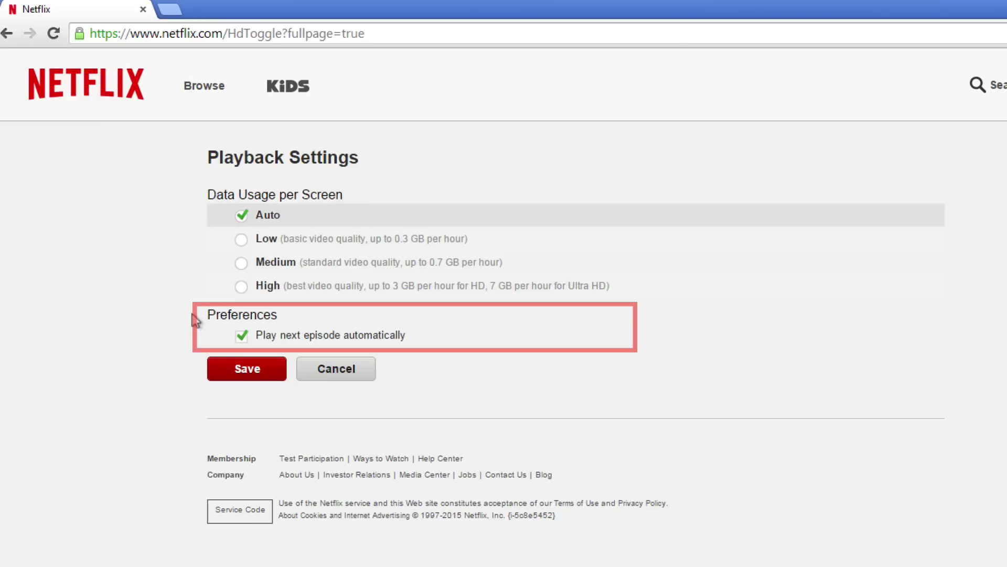
click(231, 370)
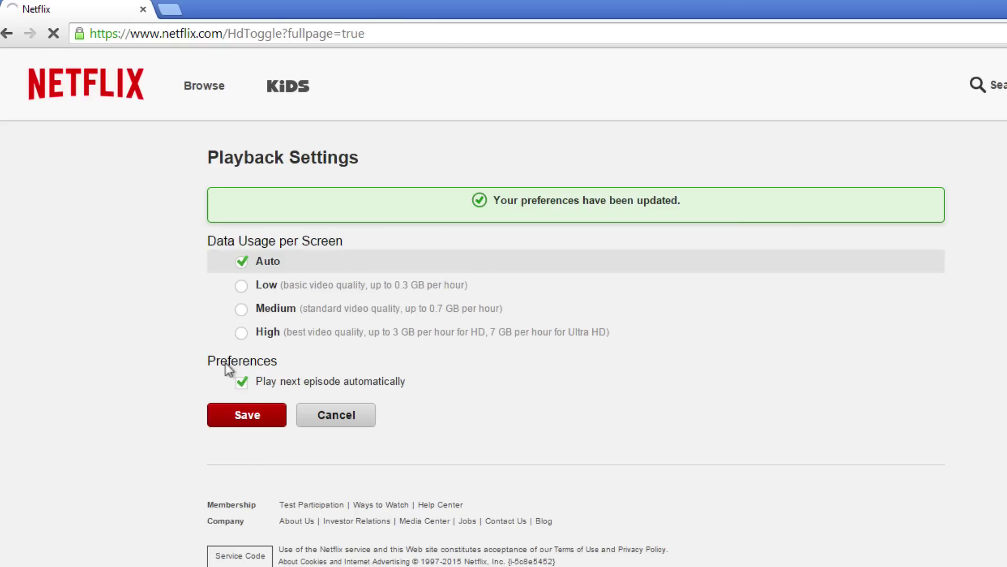
scroll(231, 359, down, 2)
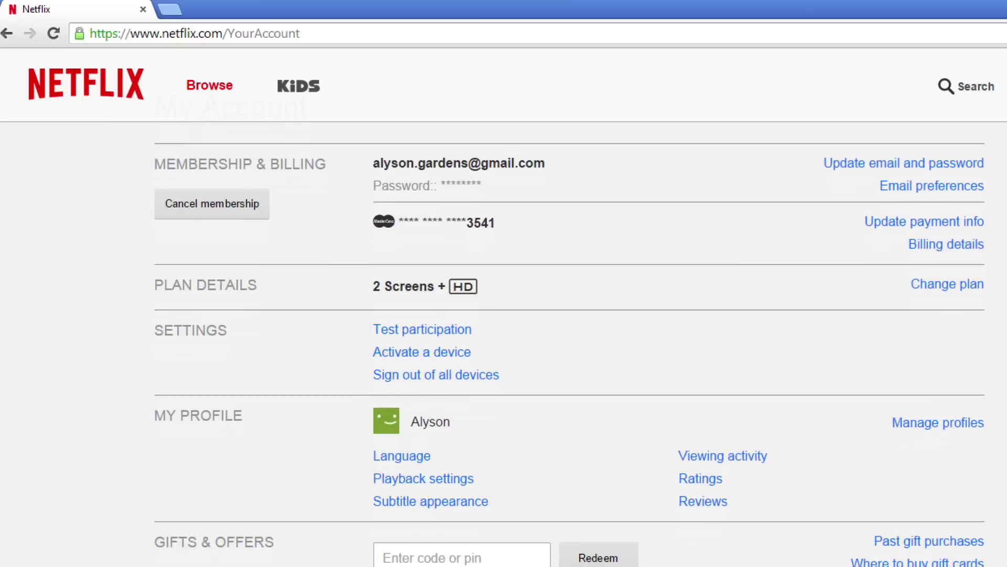
scroll(504, 315, down, 1)
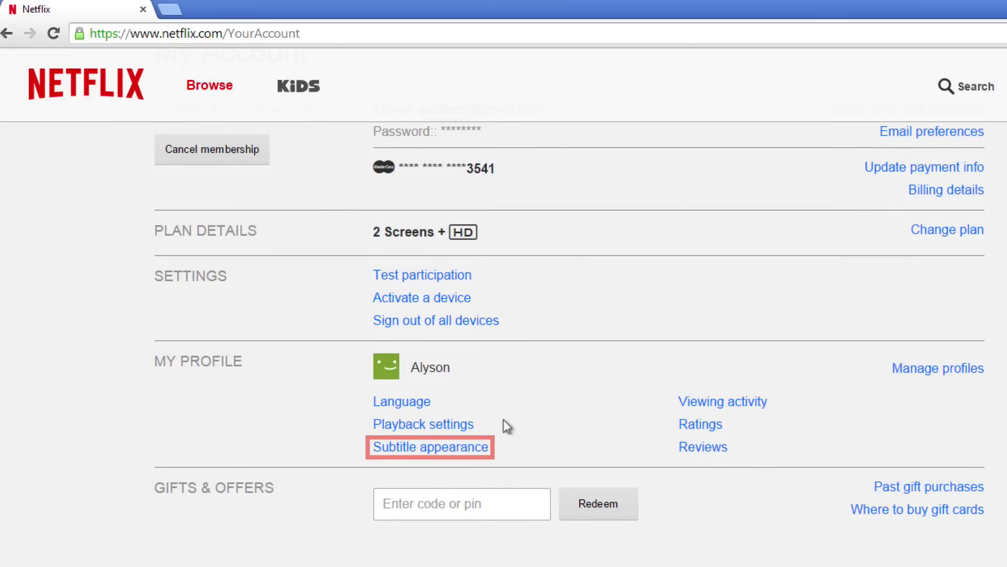
click(470, 447)
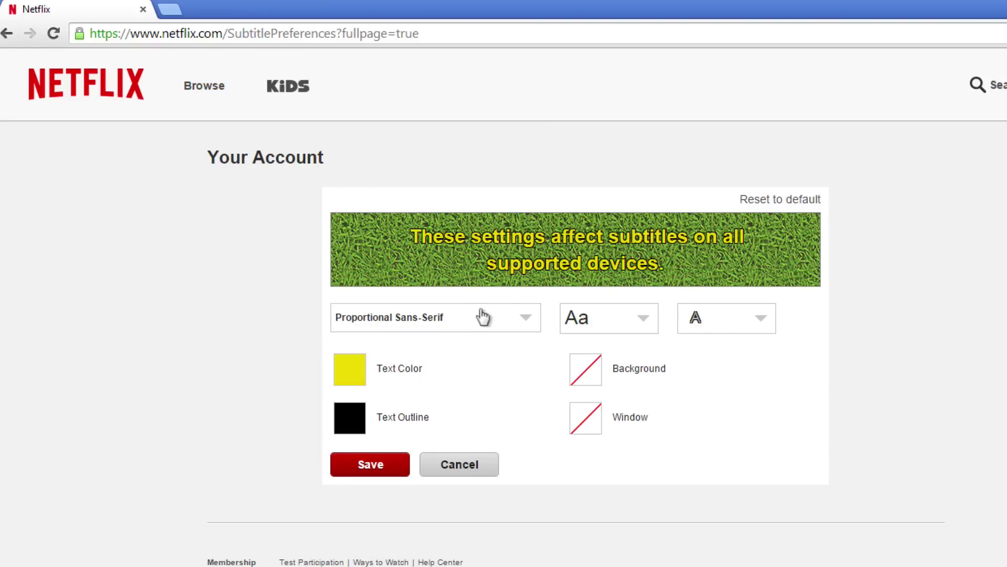
click(482, 317)
click(455, 394)
click(349, 365)
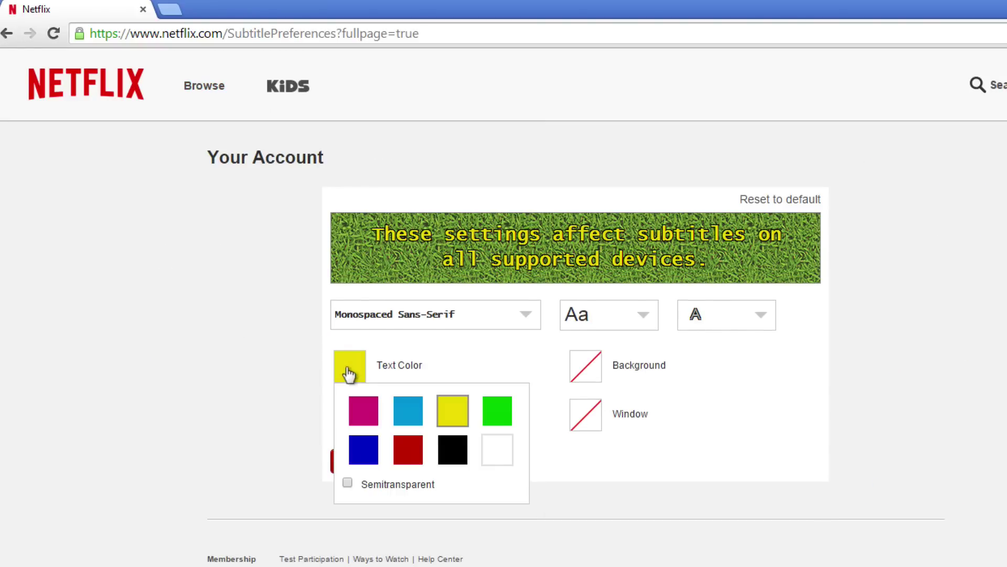
click(407, 410)
click(340, 418)
click(448, 456)
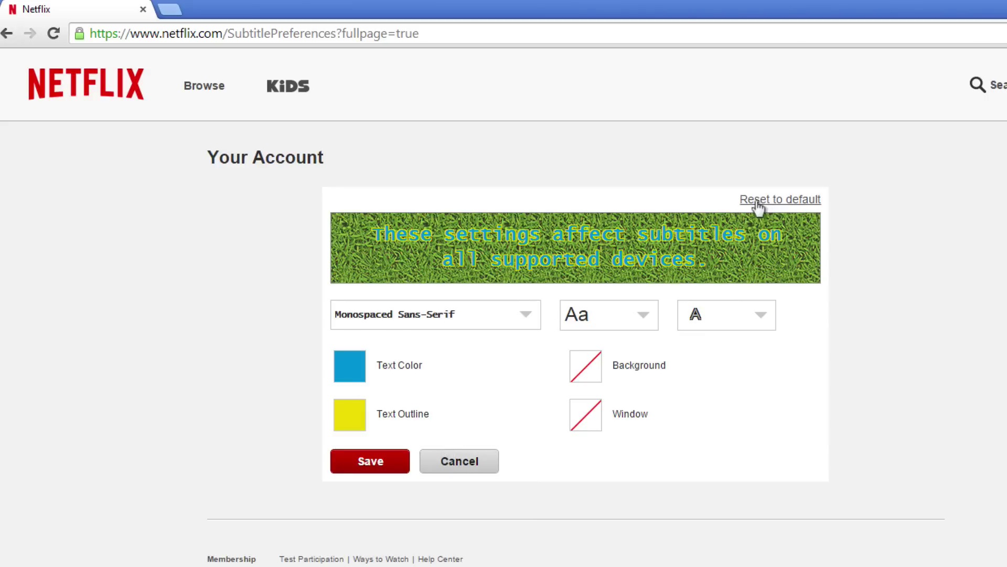
click(777, 200)
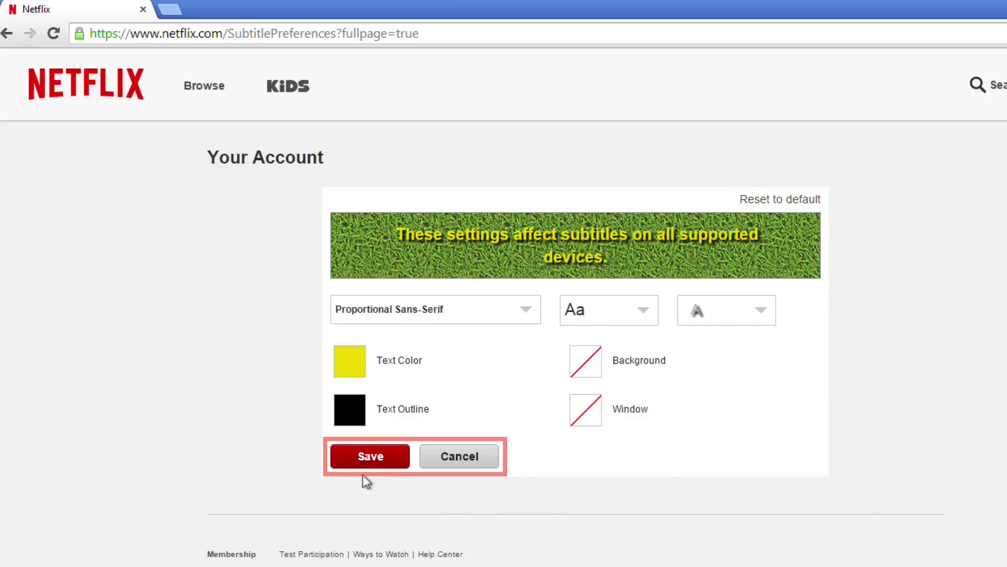
click(441, 458)
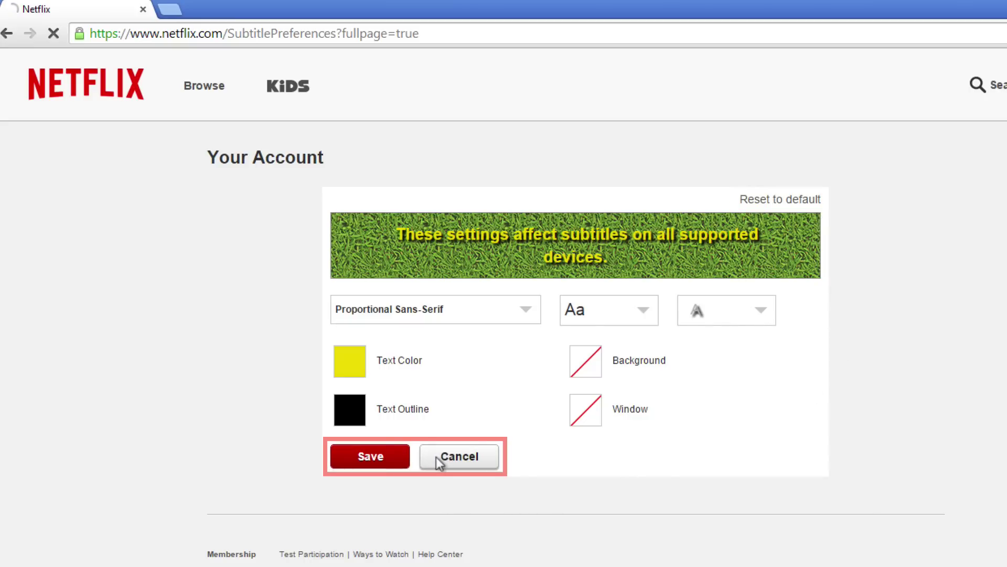
scroll(503, 354, down, 3)
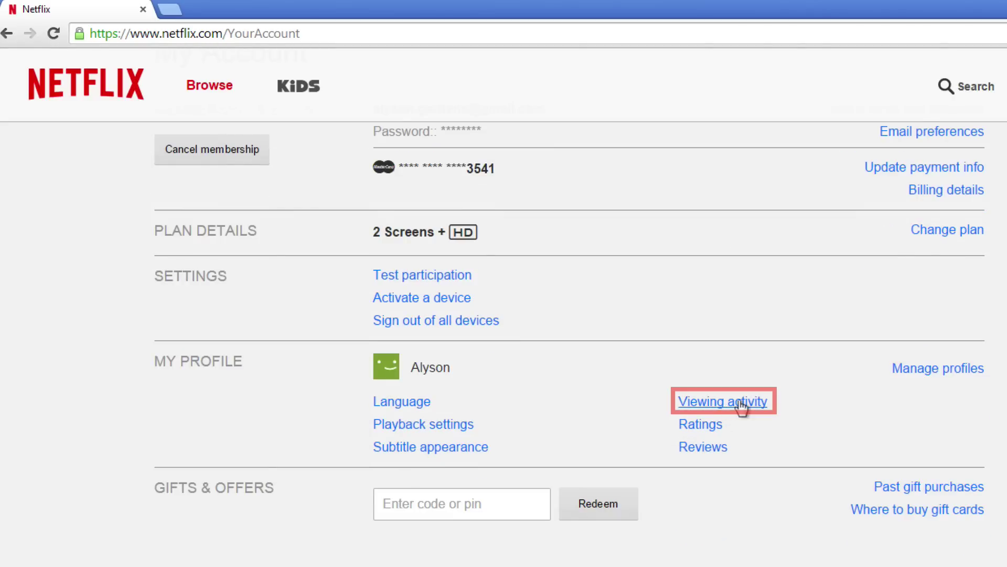
click(740, 403)
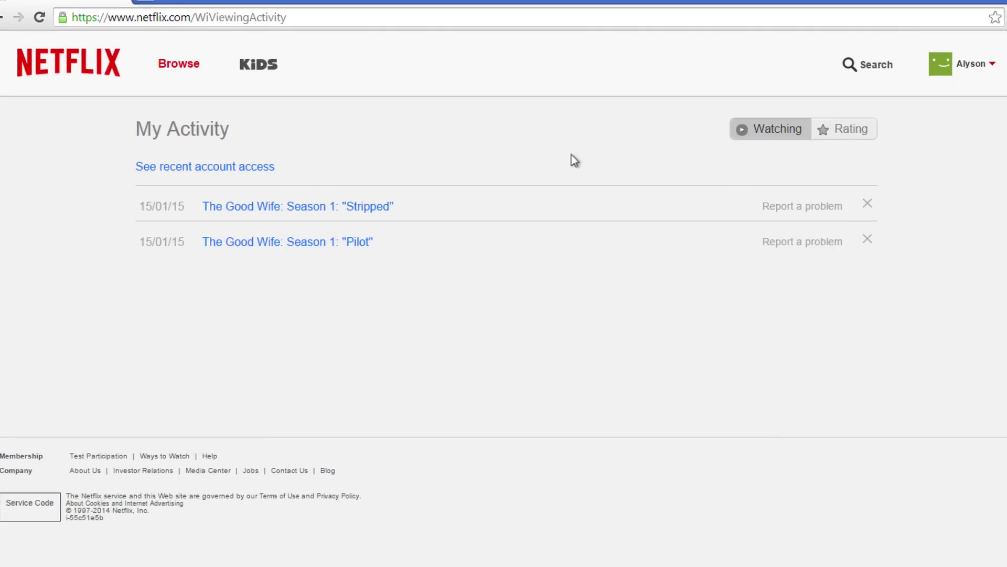
click(974, 64)
click(931, 179)
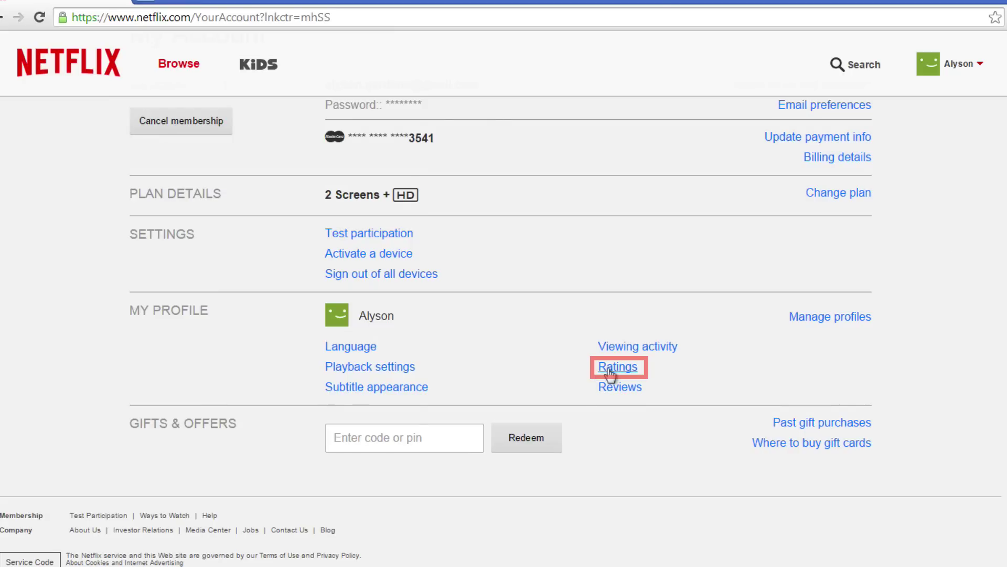
click(617, 366)
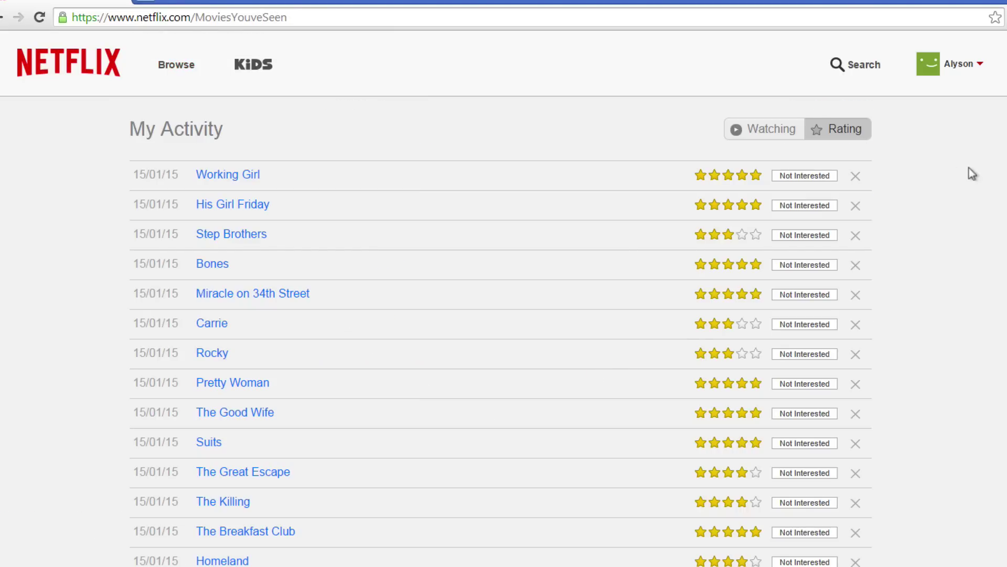
scroll(503, 316, down, 3)
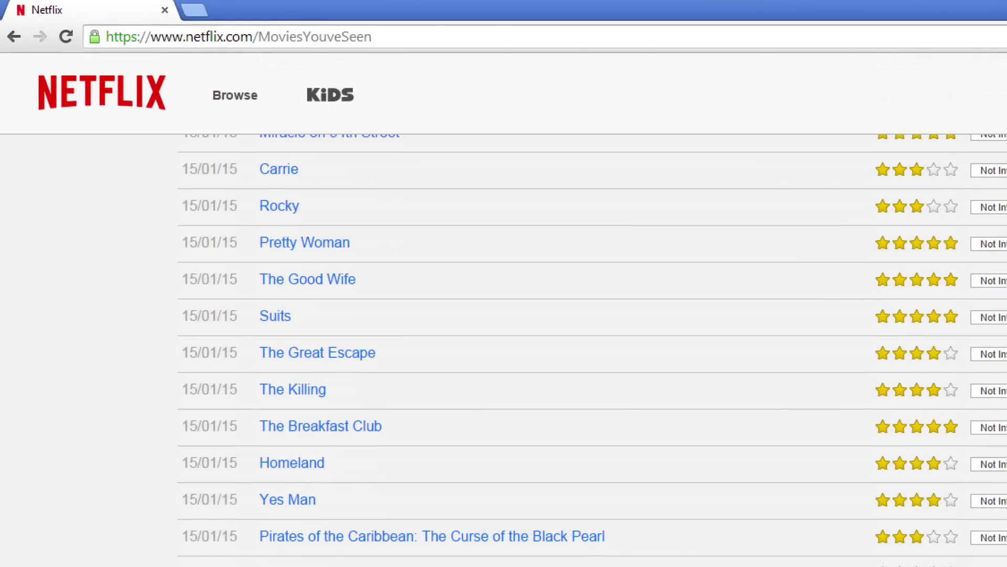
scroll(244, 276, up, 3)
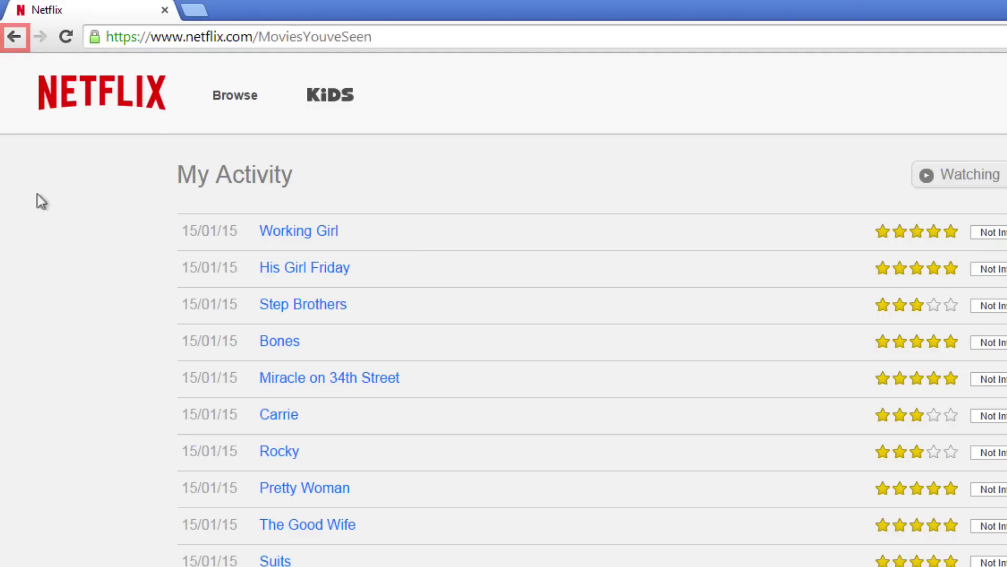
click(13, 36)
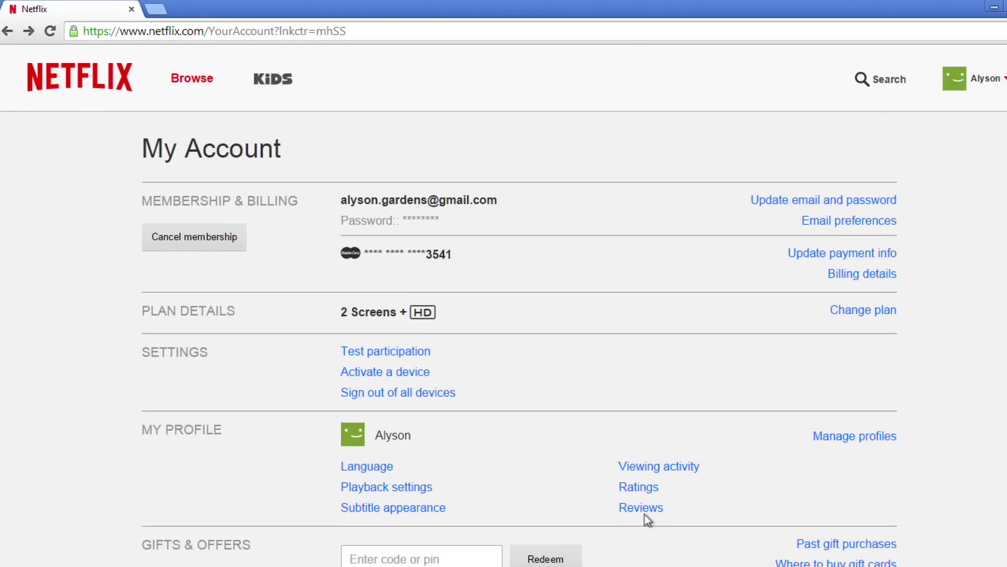
click(633, 510)
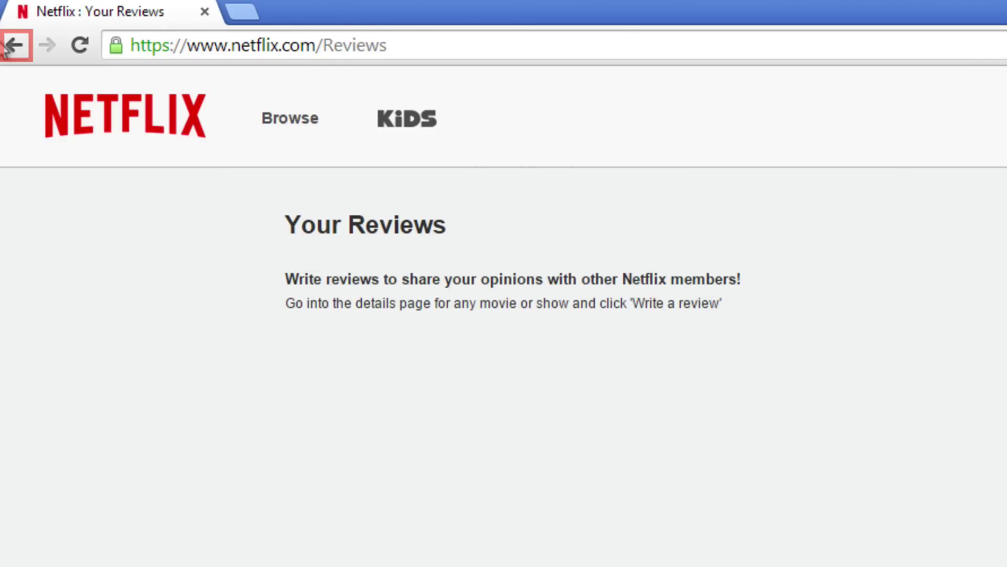
click(14, 45)
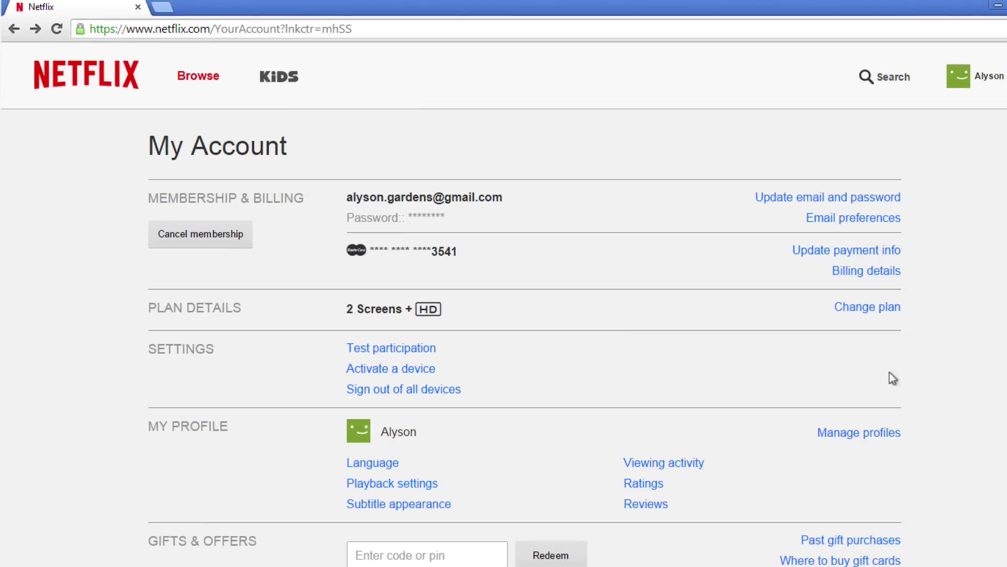
scroll(504, 315, down, 2)
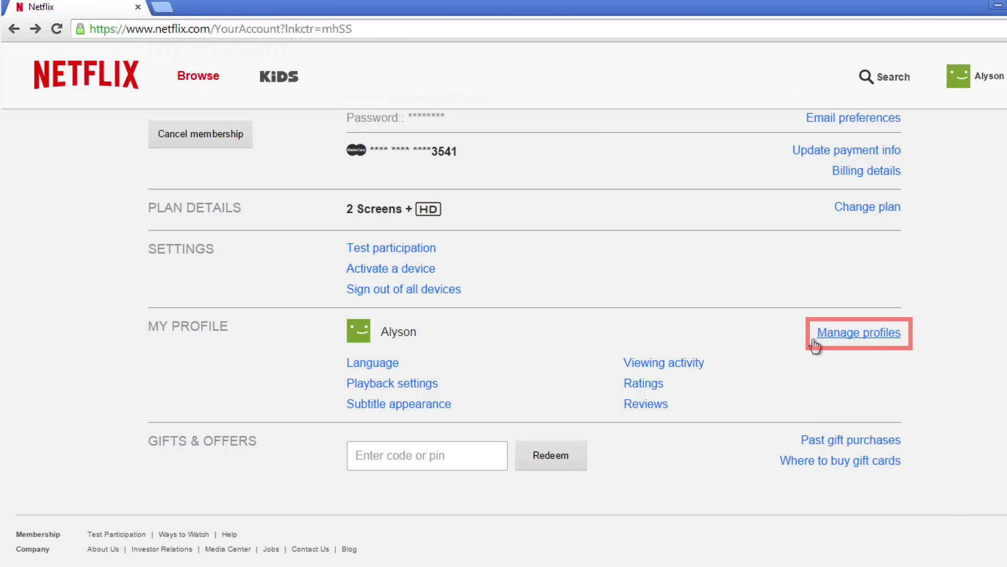
Step: Open Manage profiles from the My Account profile section
click(817, 340)
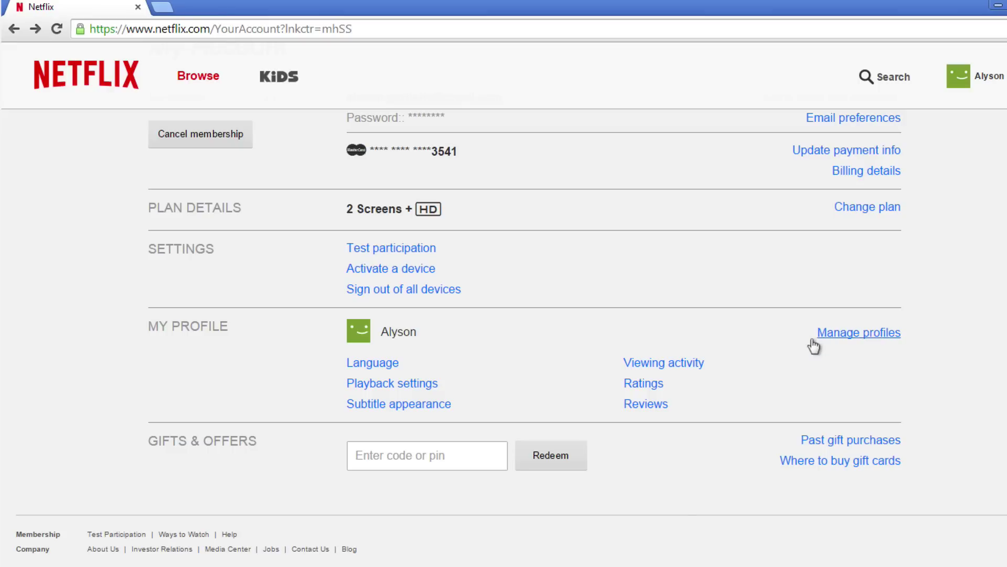